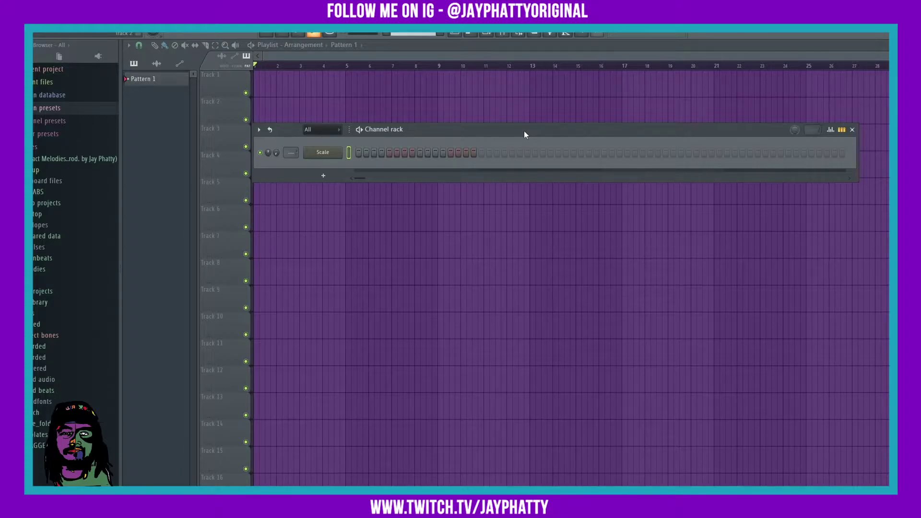
Switch the add-plugin menu to Simple view, then to Tree view.
left_click(324, 178)
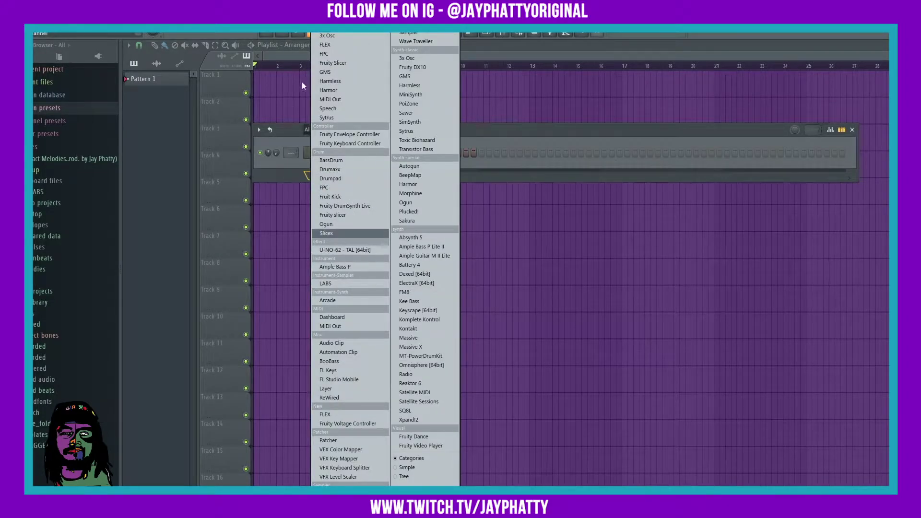
left_click(401, 469)
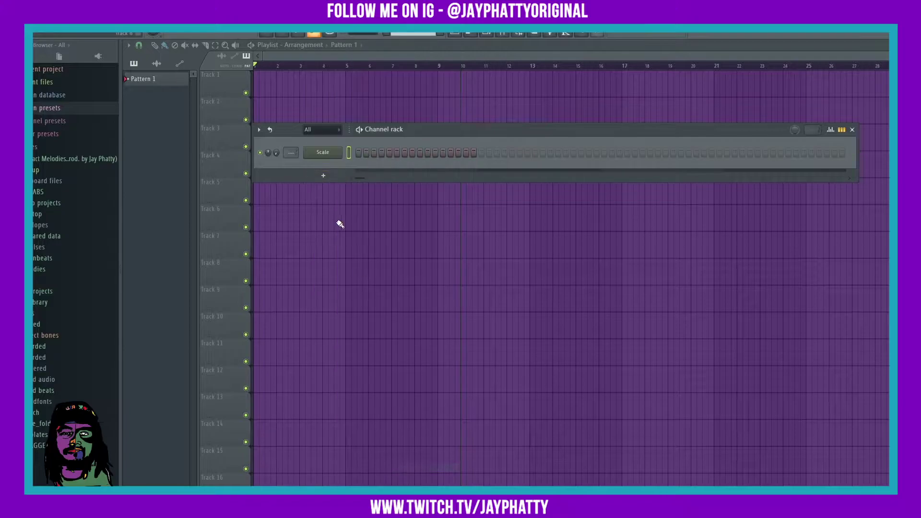
left_click(317, 179)
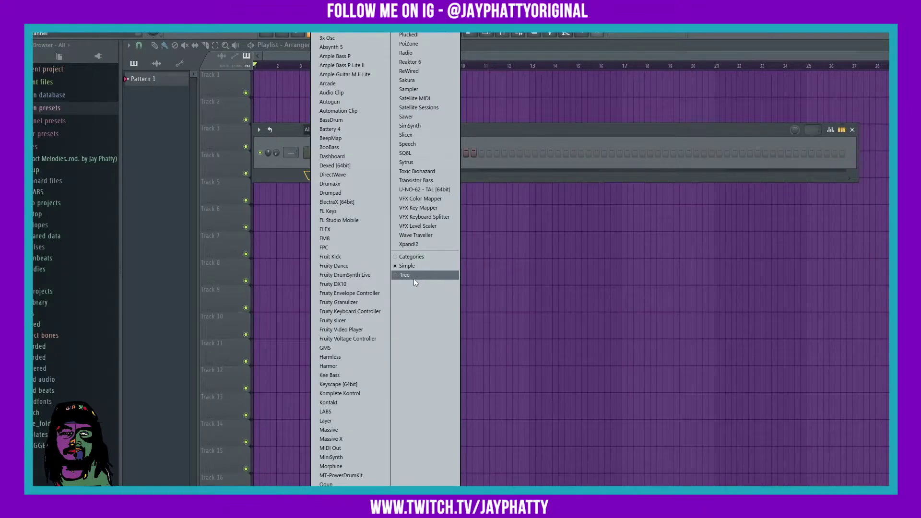
left_click(422, 275)
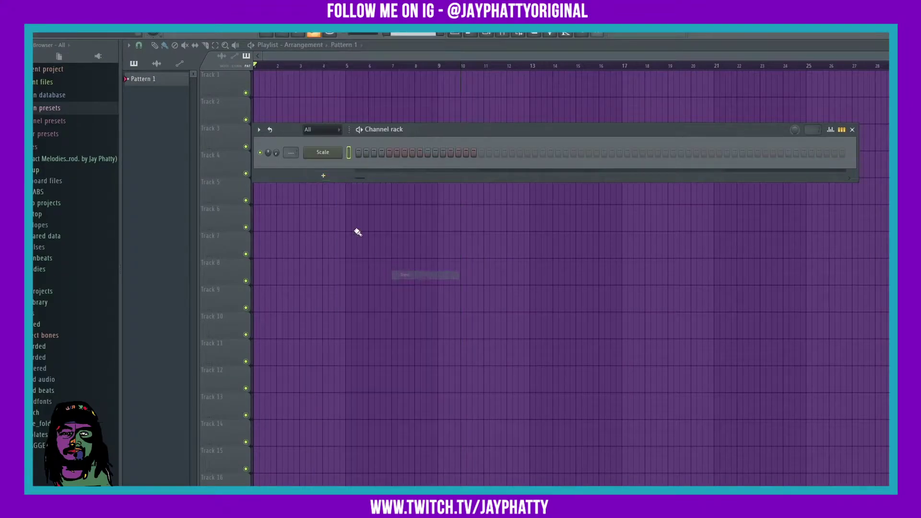
Return the add-plugin menu to Categories view and close it without adding anything.
left_click(323, 177)
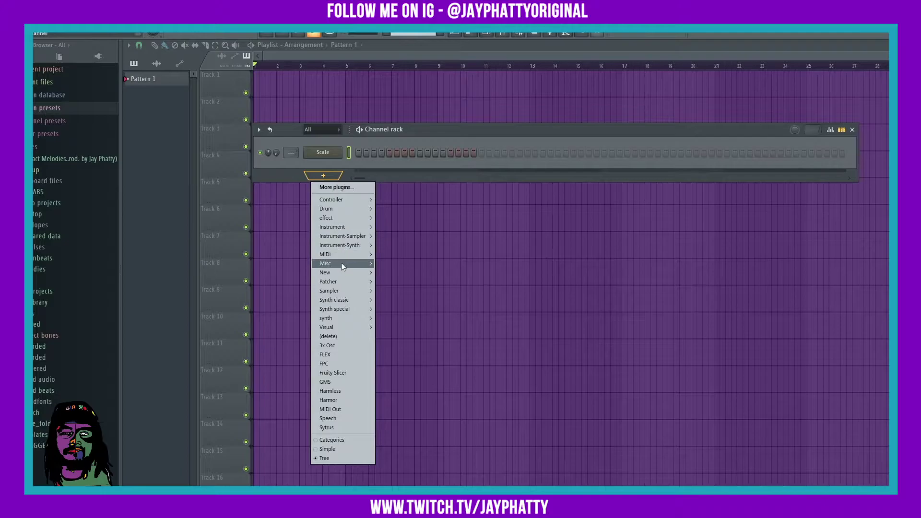
mouse_move(349, 269)
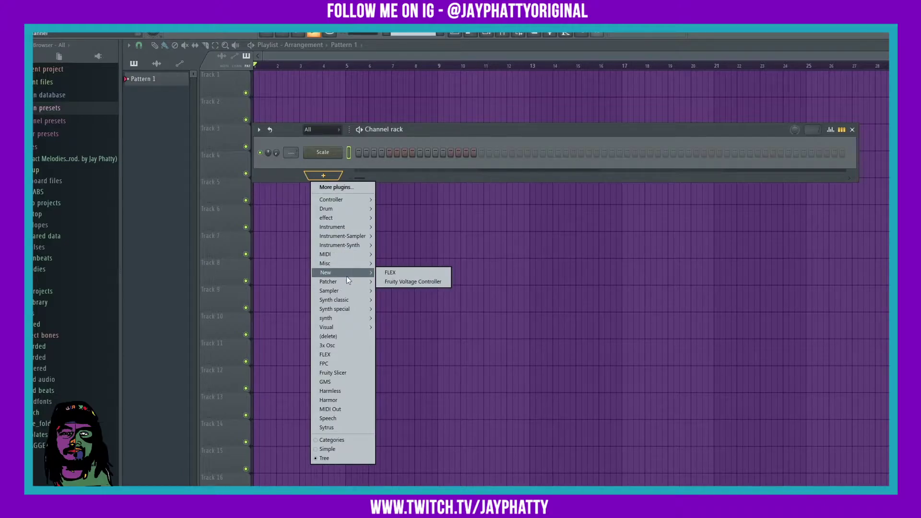
mouse_move(344, 300)
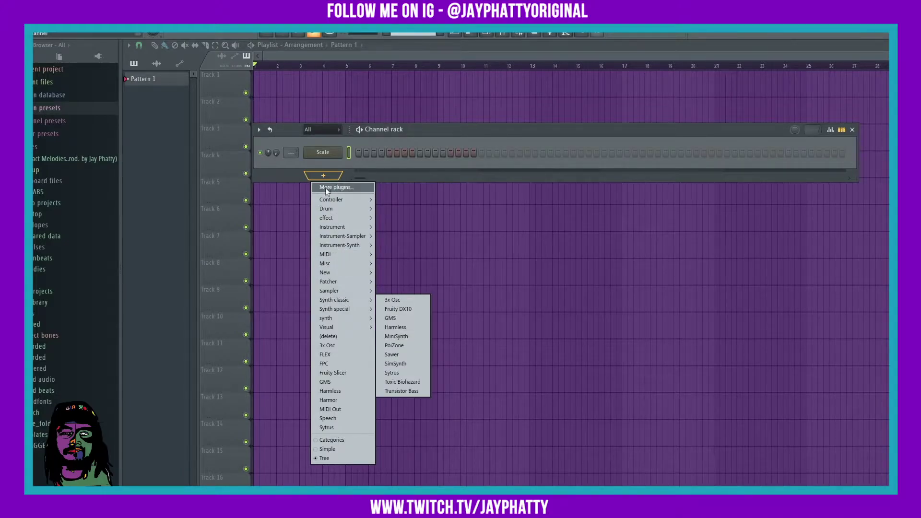
left_click(335, 440)
left_click(324, 175)
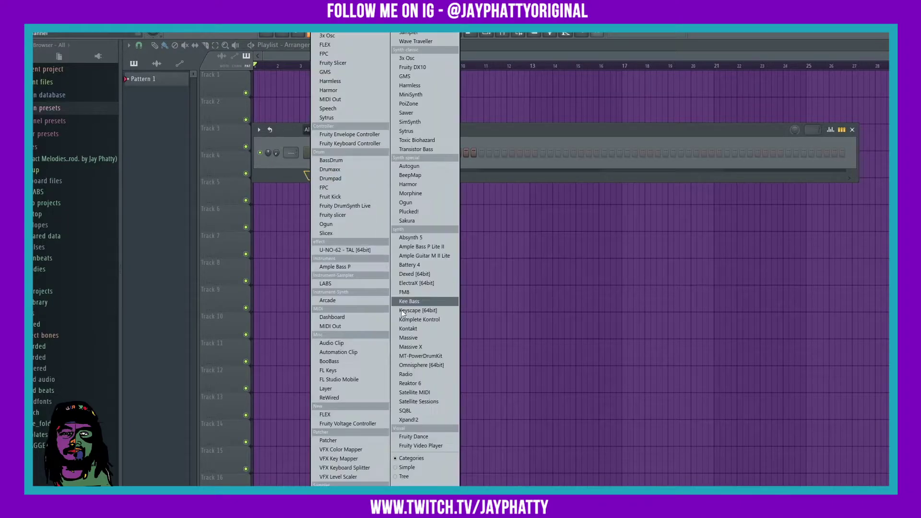
left_click(285, 174)
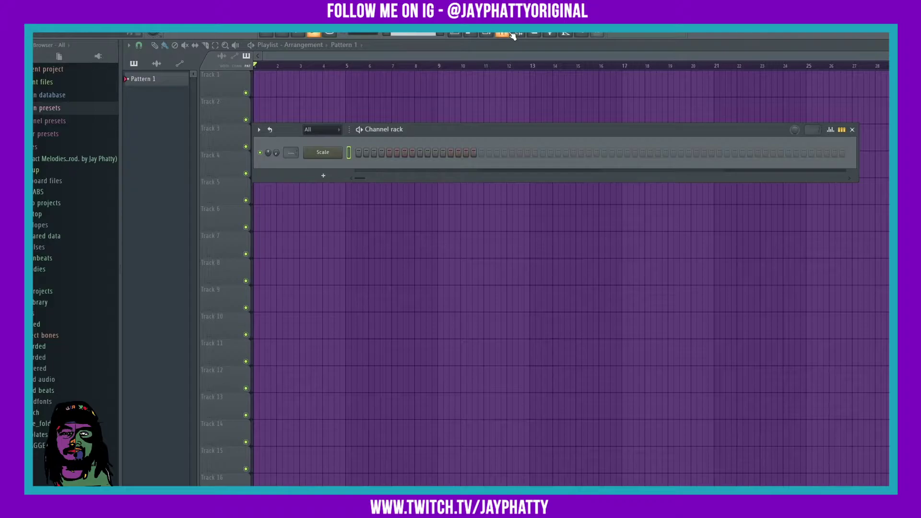
Open the Mixer, browse insert 4's first effect slot, then reopen the channel rack plugin list.
left_click(502, 33)
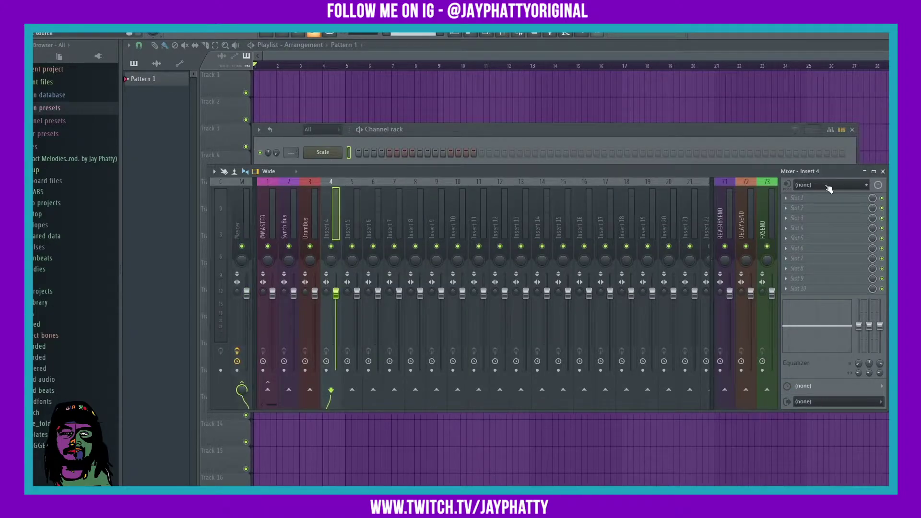
left_click(807, 201)
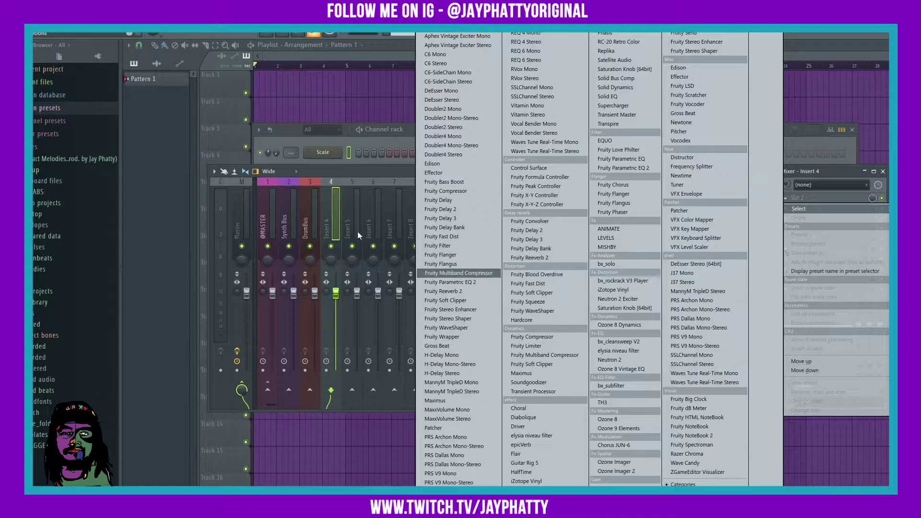
left_click(361, 166)
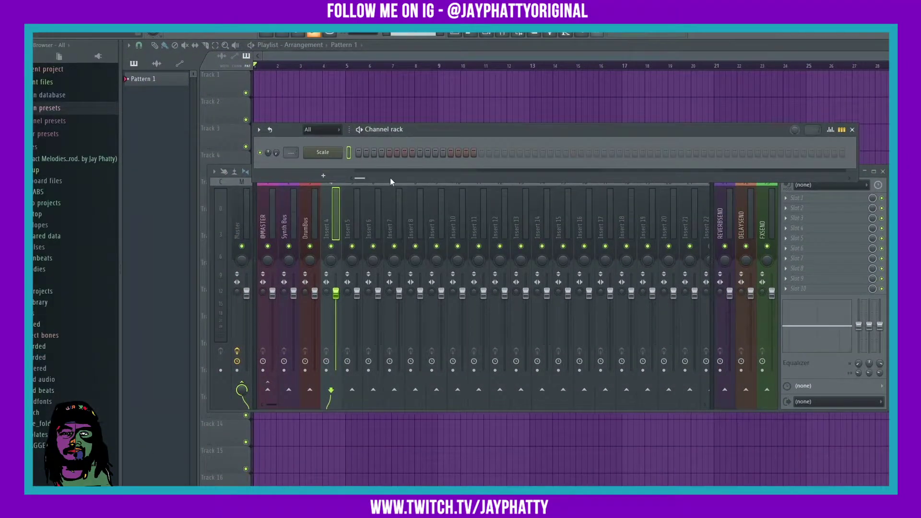
left_click(324, 176)
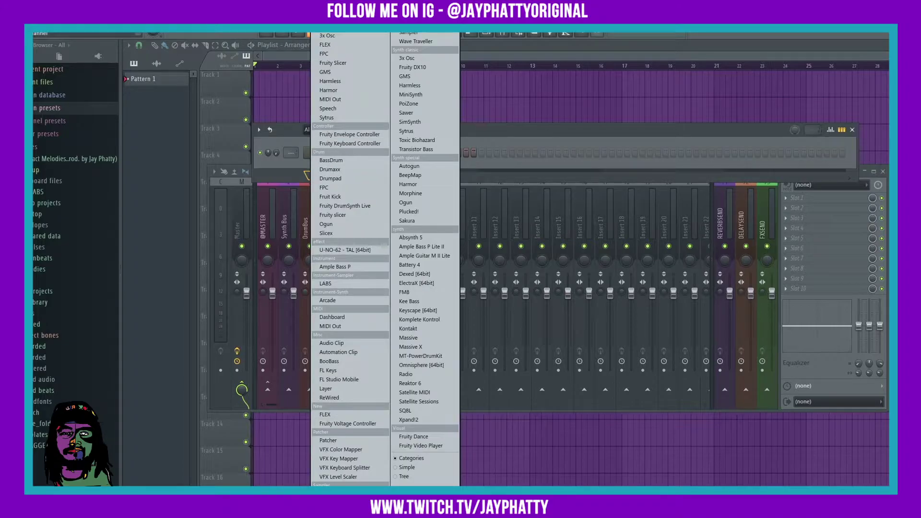
In the Plugin Manager, select Xpand!2 and replace its category with PhavoriteSynths.
left_click(336, 29)
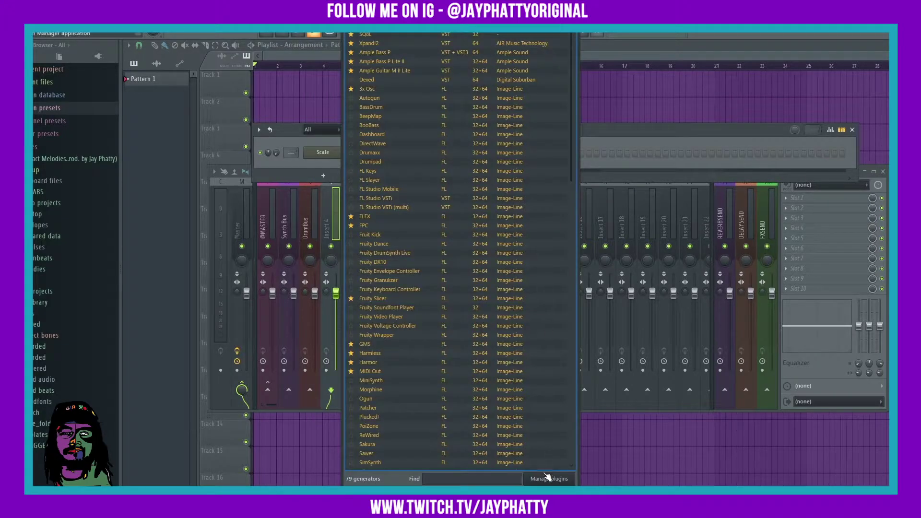
left_click(548, 479)
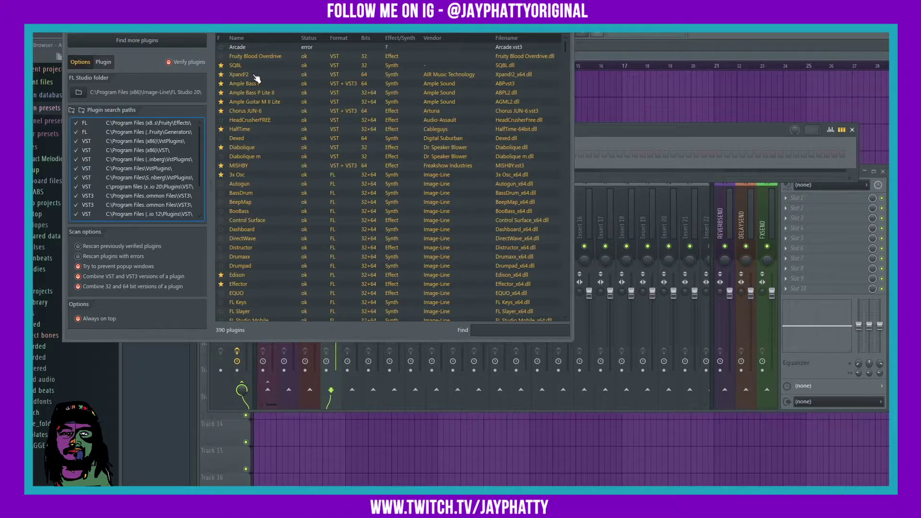
left_click(242, 75)
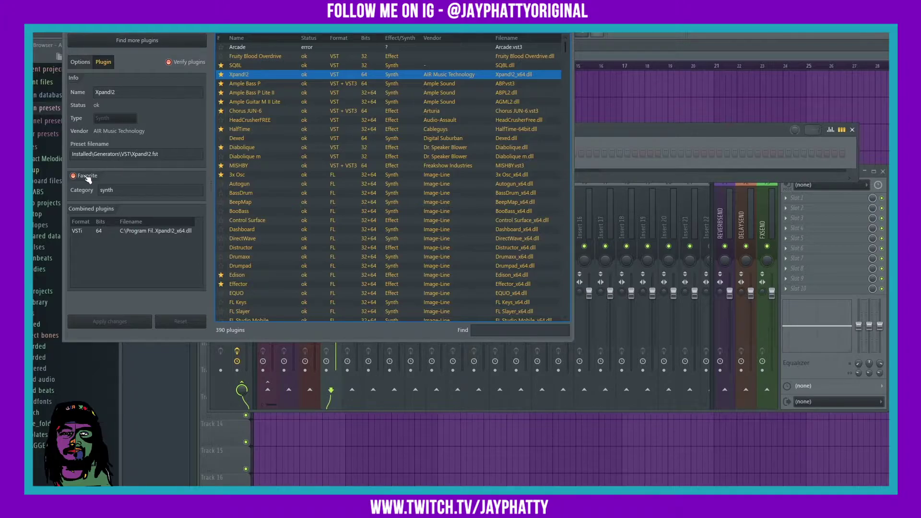
left_click(811, 198)
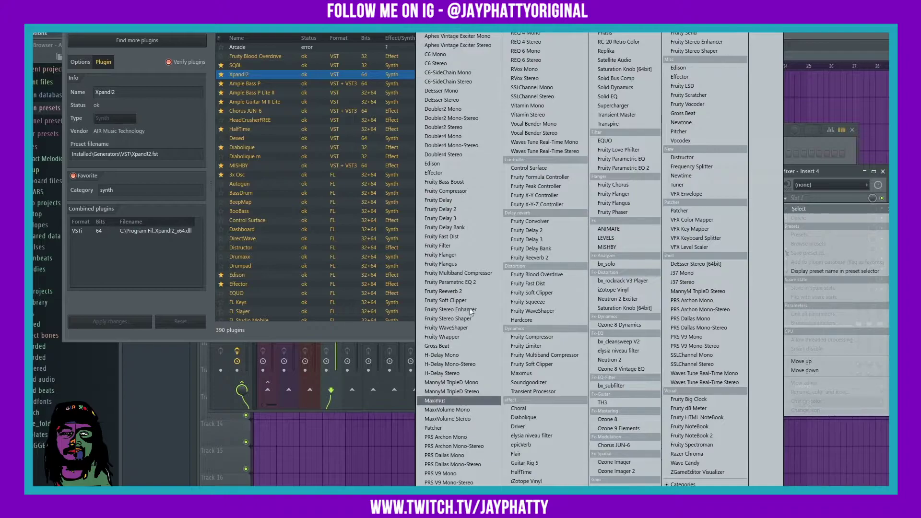
left_click(310, 35)
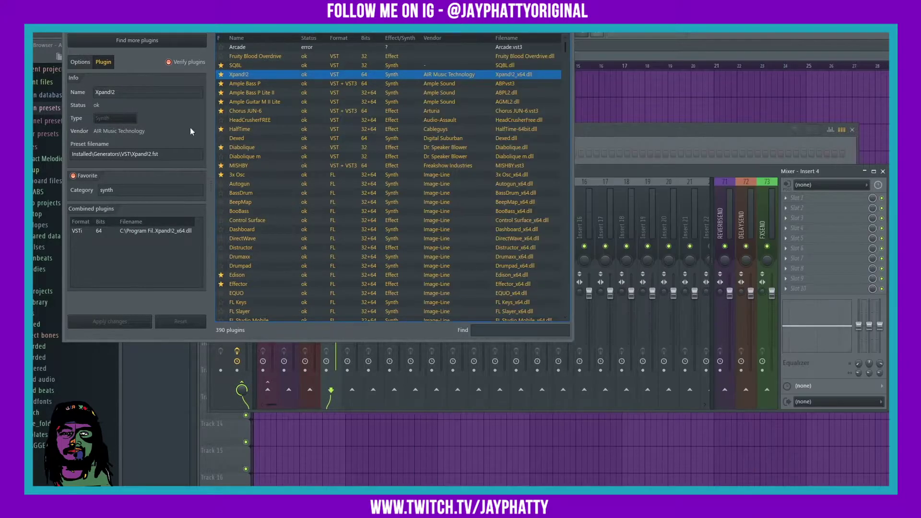
left_click(137, 189)
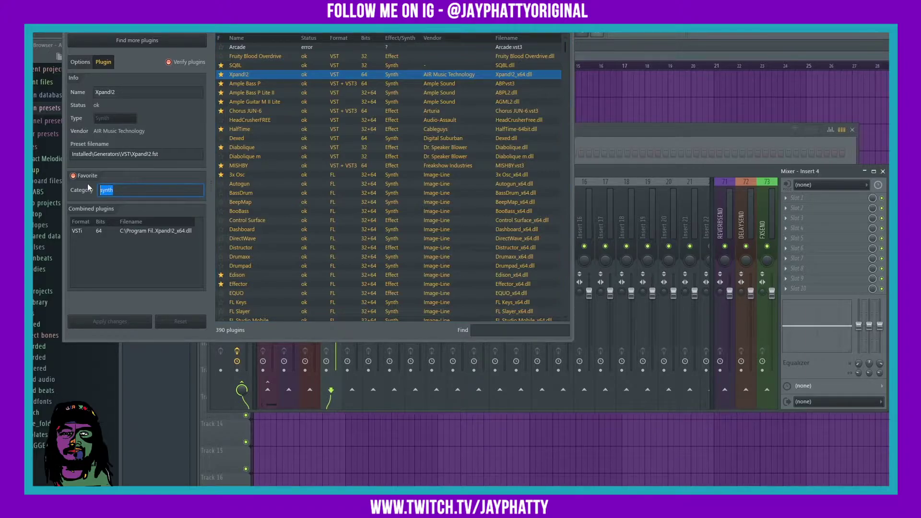
type("Fa")
type("avoriteSyn")
type("ths")
Apply Xpand!2's PhavoriteSynths category and check it appears in the channel rack's plugin list.
left_click(93, 322)
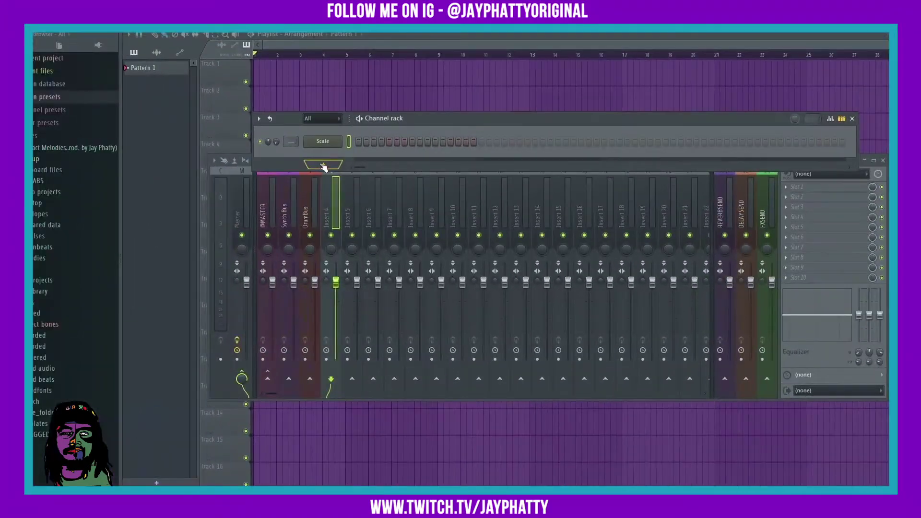
left_click(320, 163)
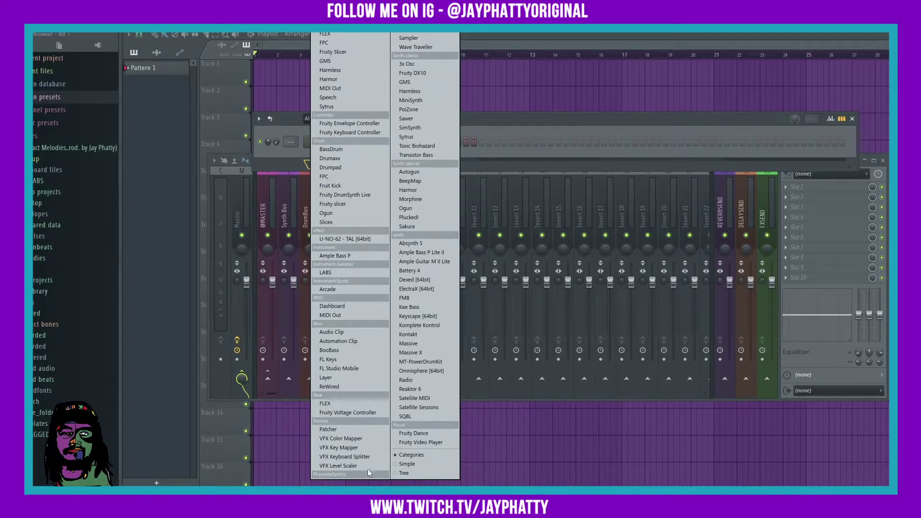
left_click(489, 128)
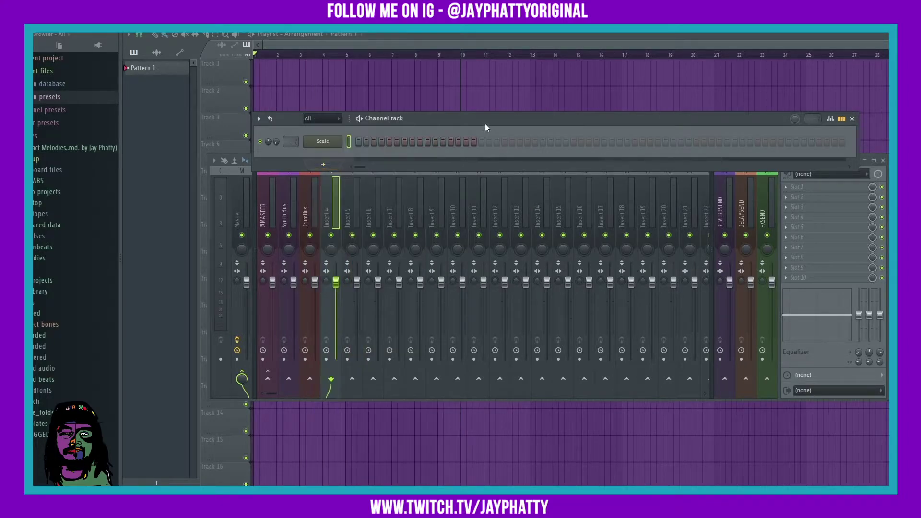
left_click(330, 167)
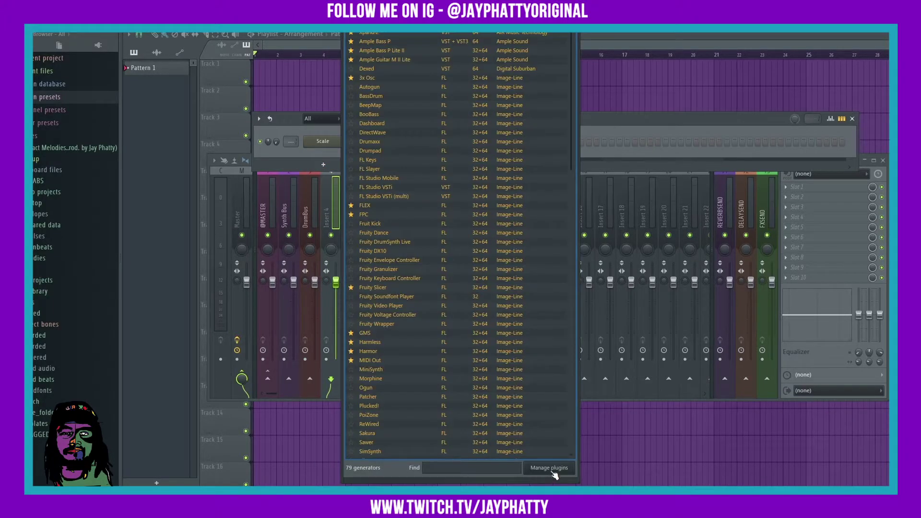
Reopen the Plugin Manager, select Replika and replace its category with PhavoriteEffect.
left_click(555, 471)
scroll(283, 226, "down", 5)
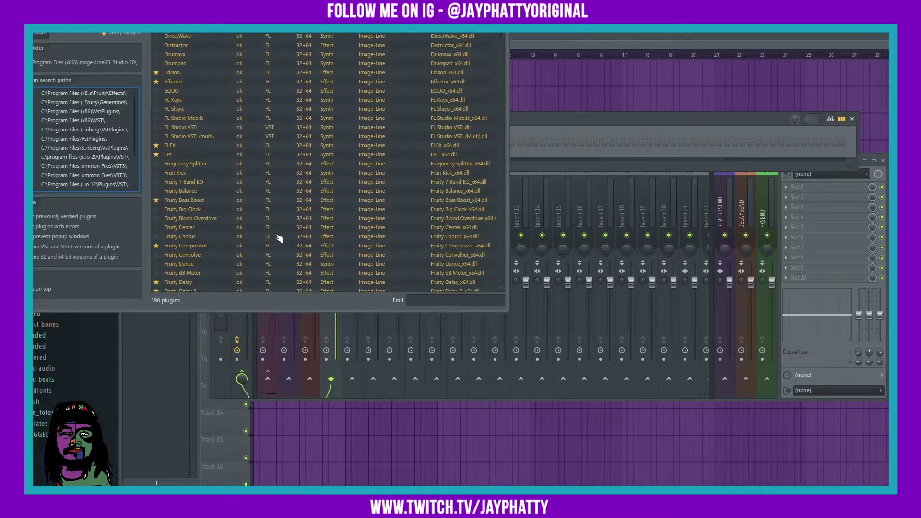
scroll(261, 232, "up", 4)
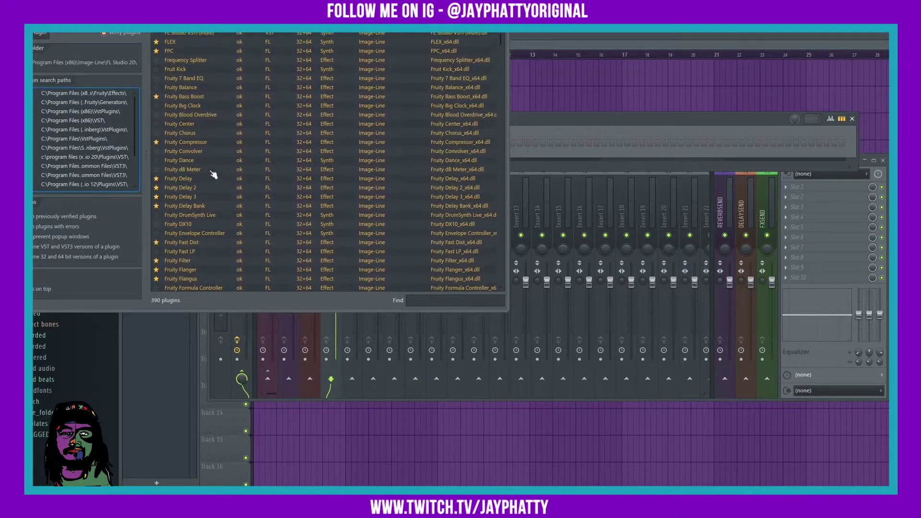
scroll(405, 207, "down", 10)
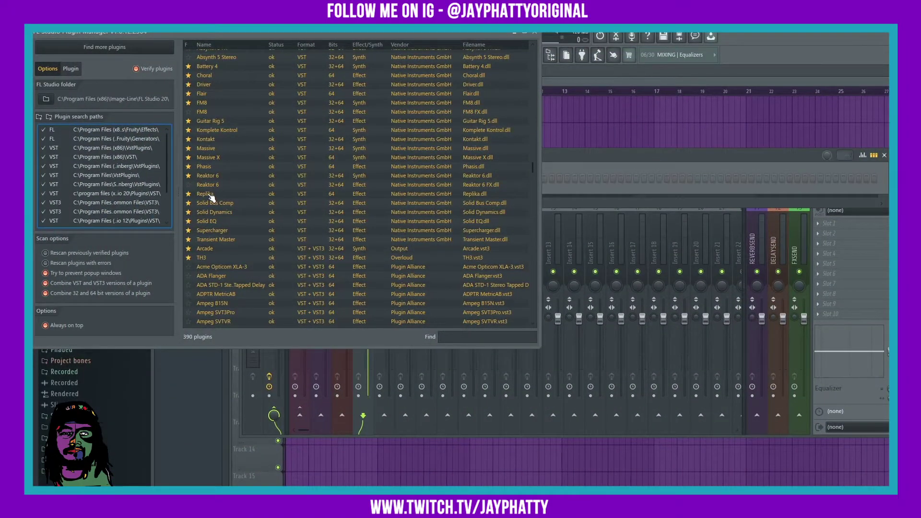
left_click(210, 194)
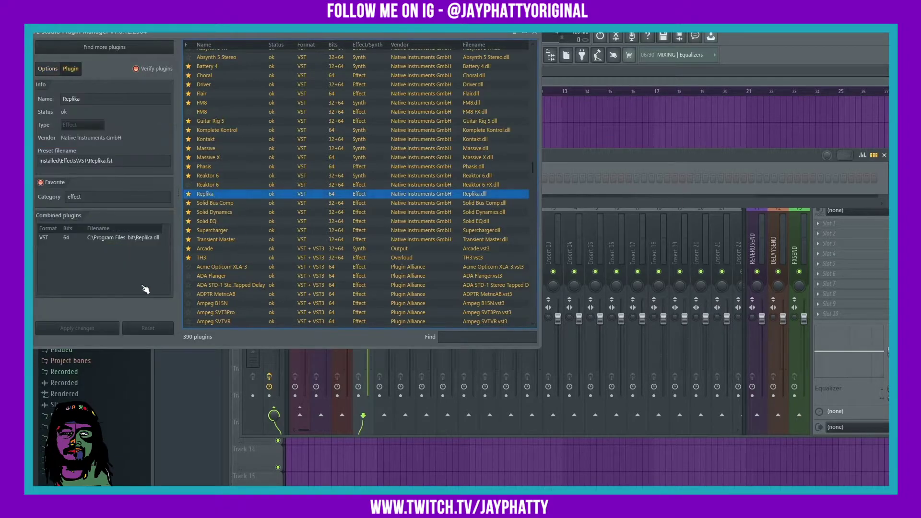
left_click(94, 197)
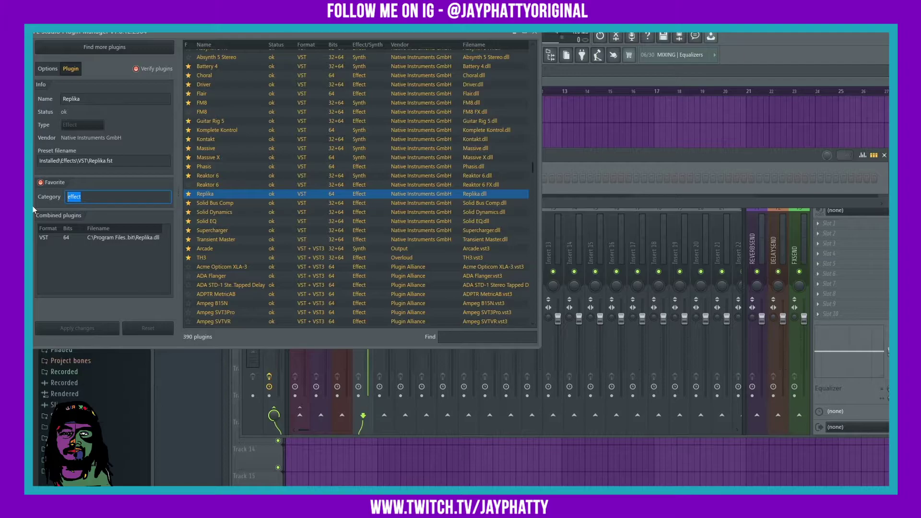
type("F")
type("havo")
type("rite")
type("Effect")
Apply Replika's new category and verify it in the mixer slot's effect menu.
left_click(107, 330)
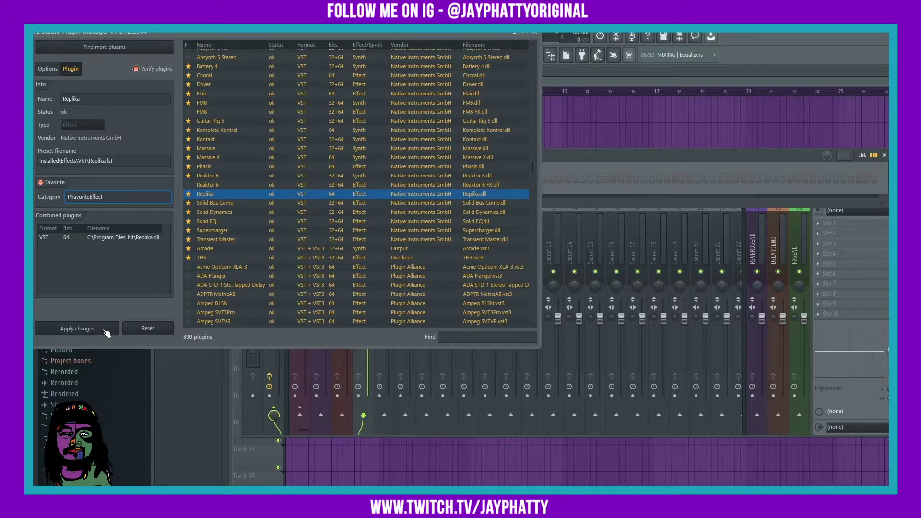
left_click(535, 32)
left_click(833, 228)
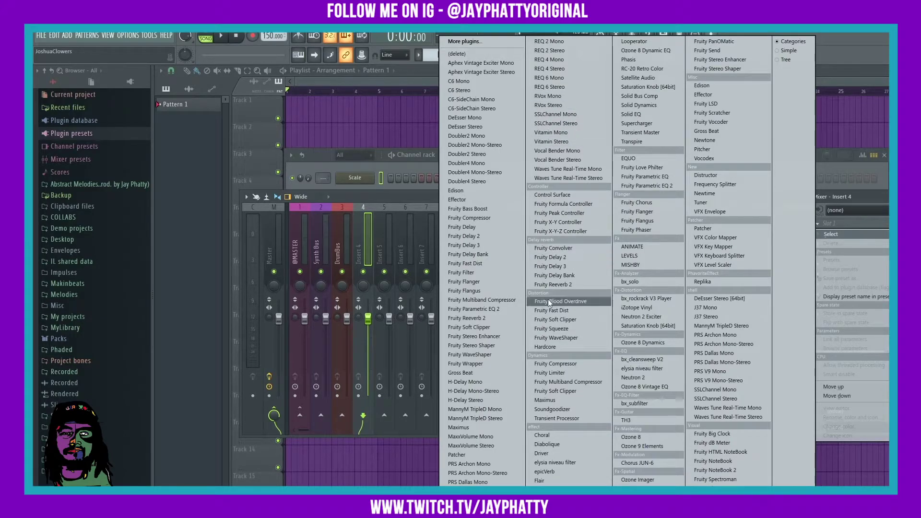
left_click(388, 199)
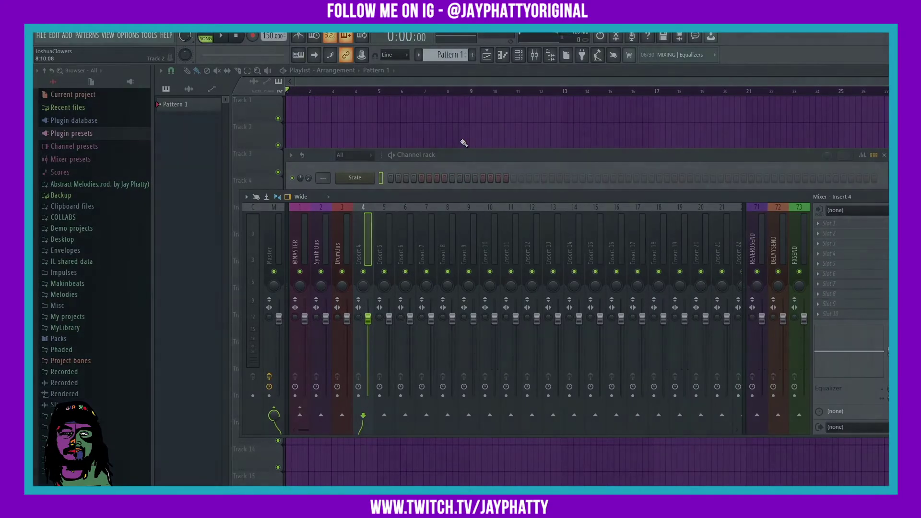